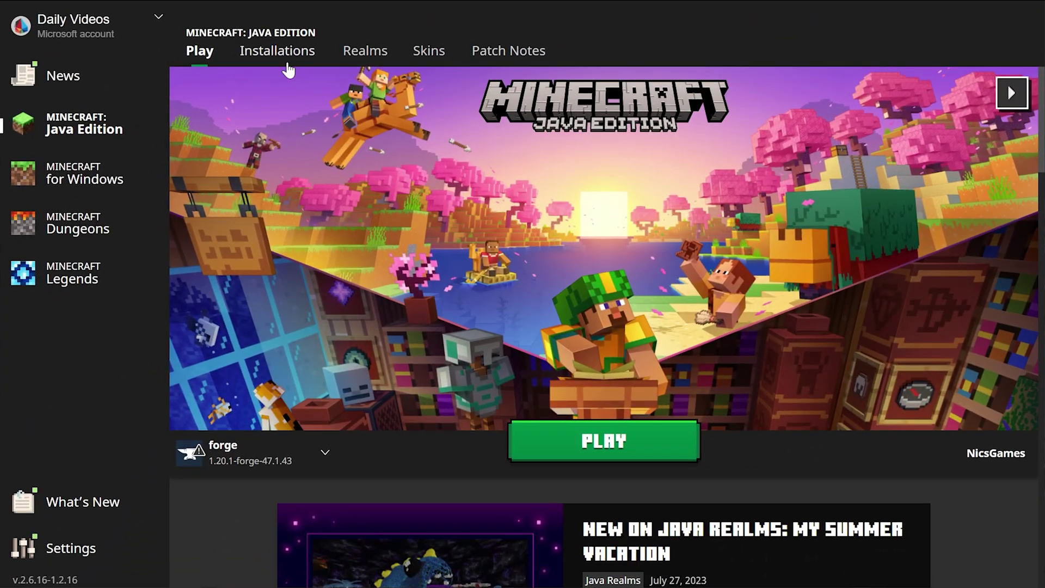
Step: Open the list of Java Edition installations and make sure modded versions are included
click(295, 58)
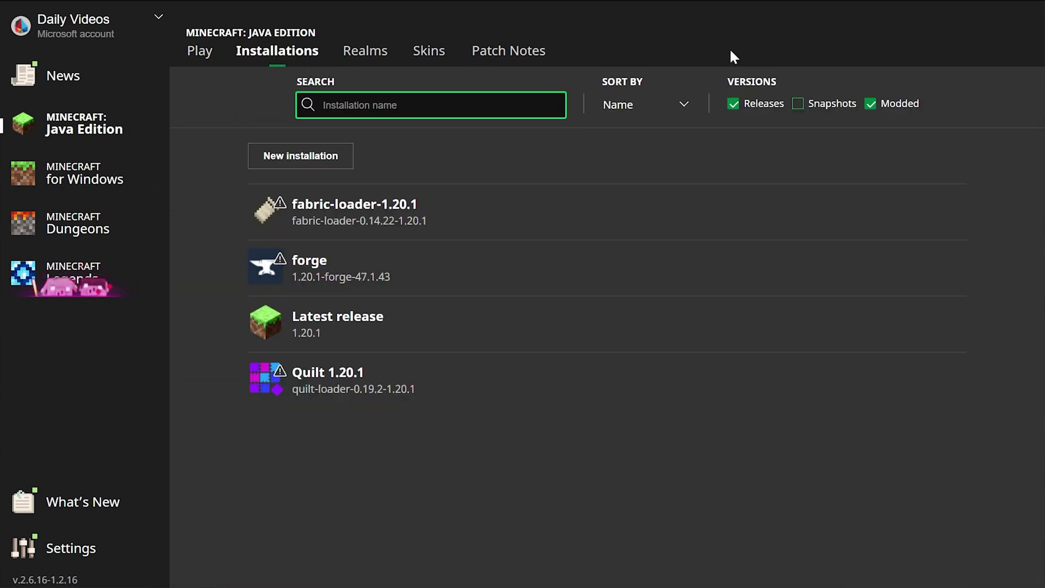
click(898, 107)
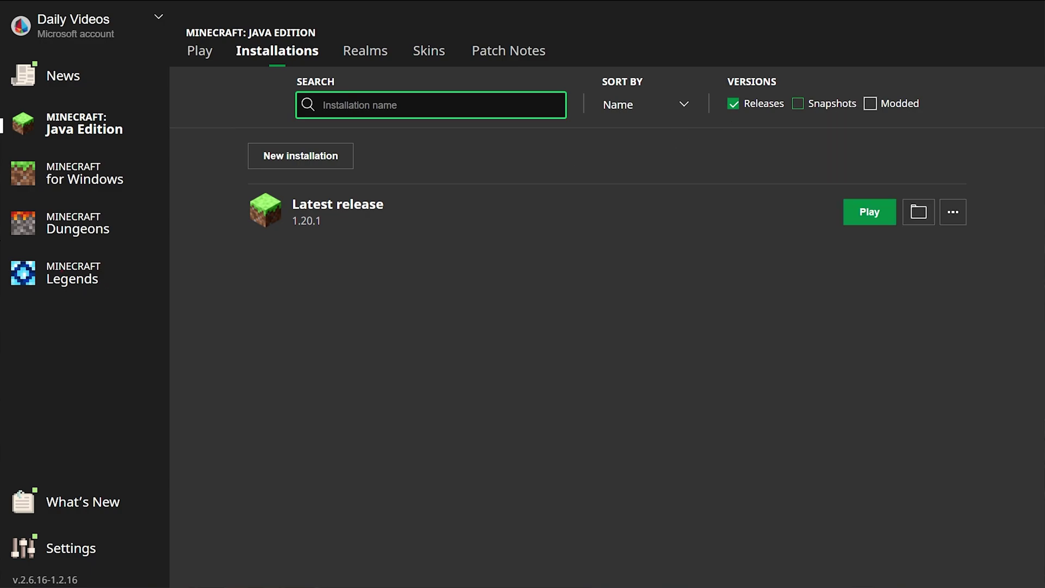
click(918, 104)
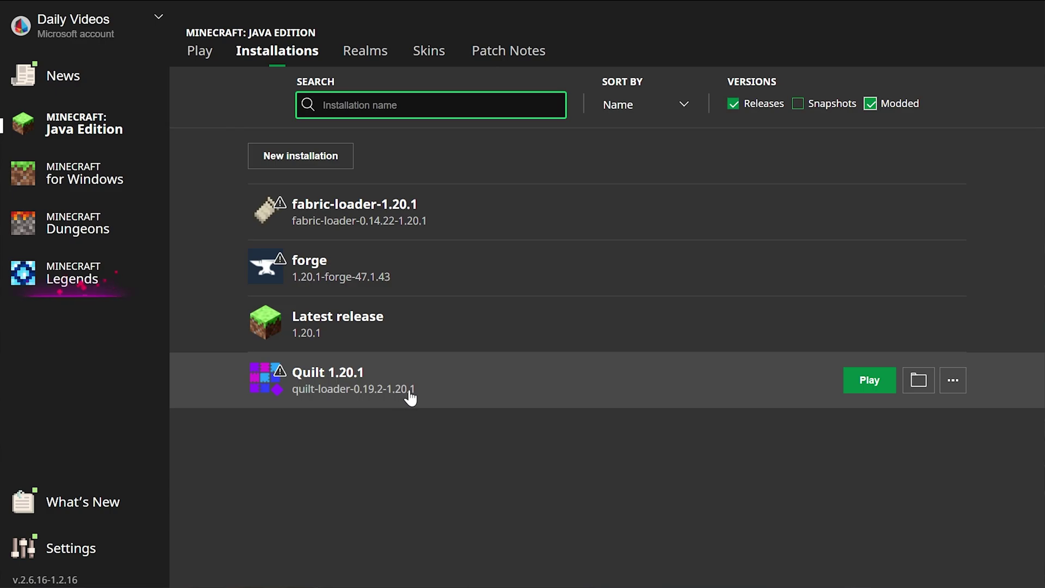
Step: Open the Quilt 1.20.1 installation's game folder, check inside its mods folder, and delete that mods folder
click(919, 381)
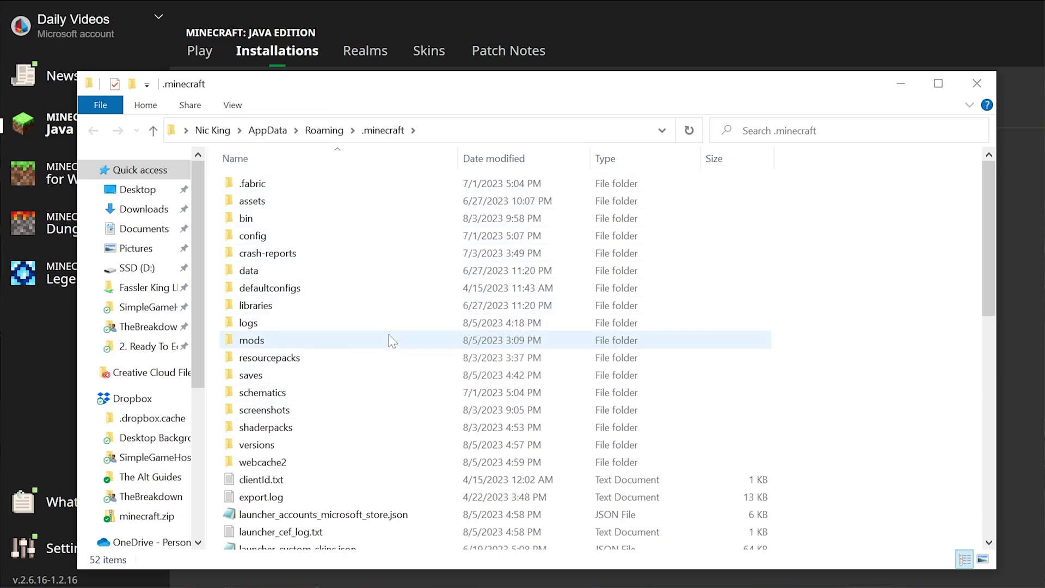
double_click(322, 343)
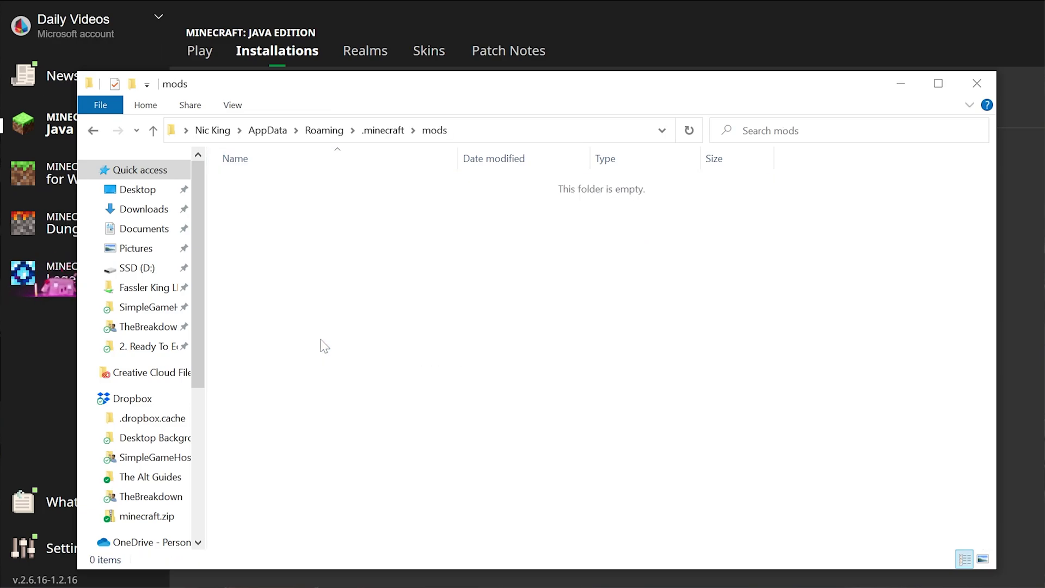
click(93, 130)
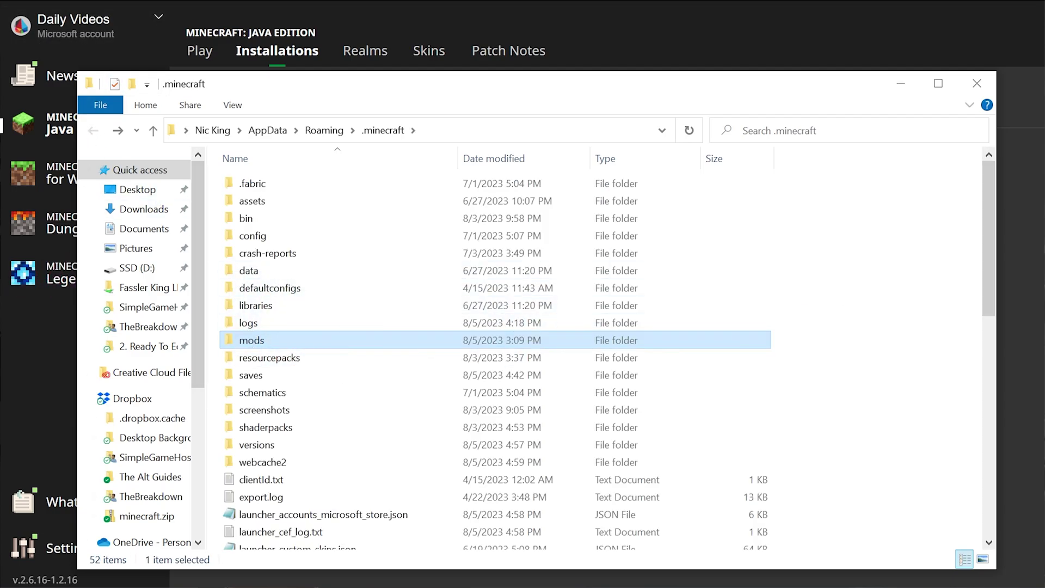
key(Delete)
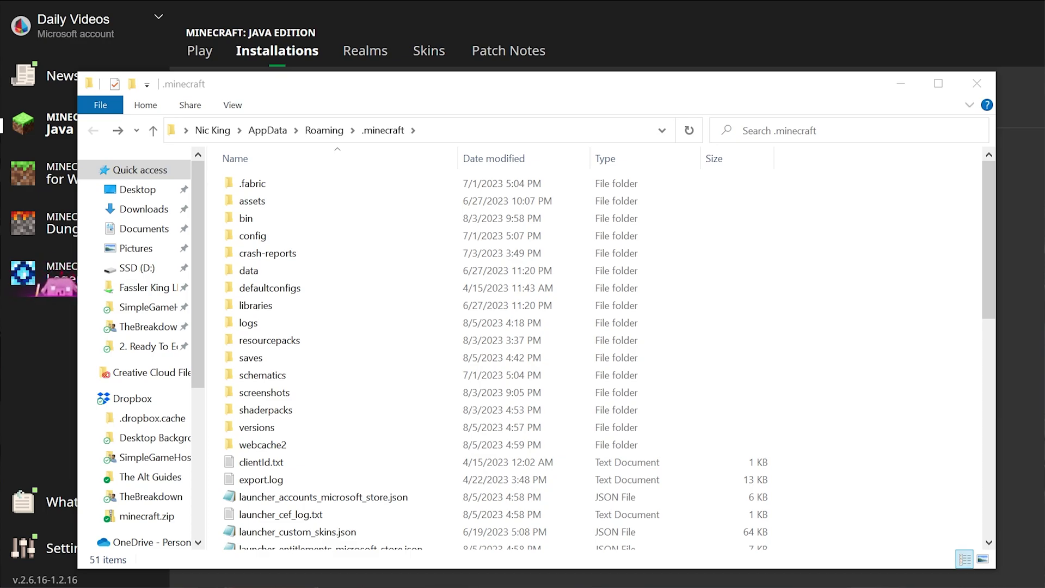
Step: Create a folder named mods inside .minecraft, open it, and close the file window
right_click(214, 190)
mouse_move(319, 390)
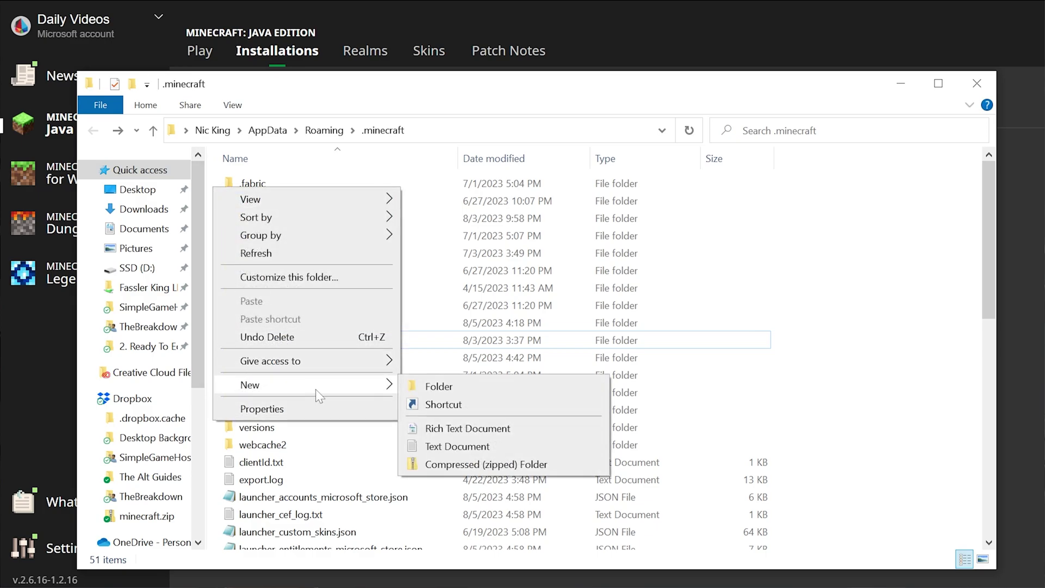
click(414, 387)
text(mods)
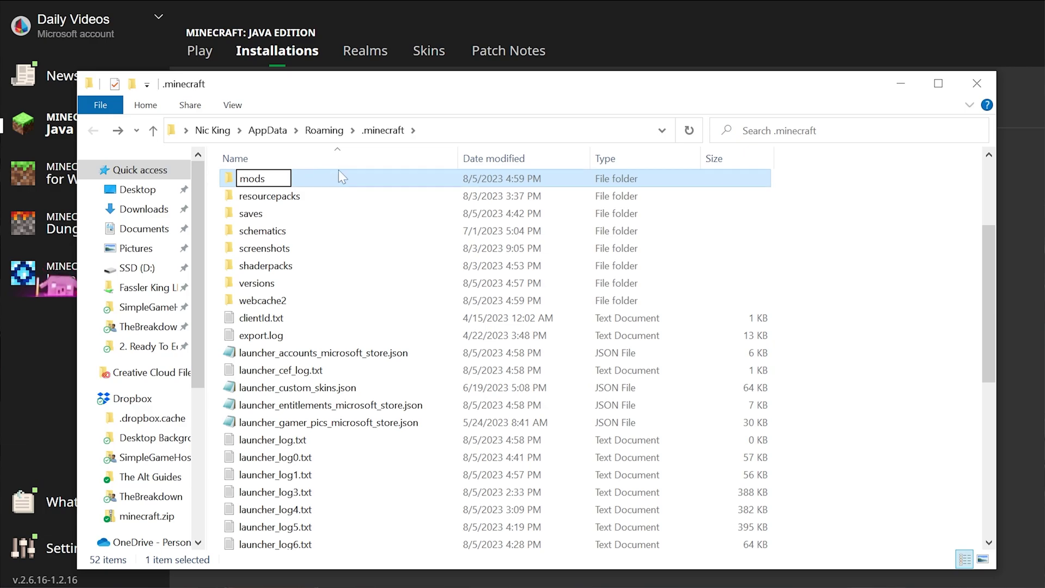
key(Return)
double_click(310, 182)
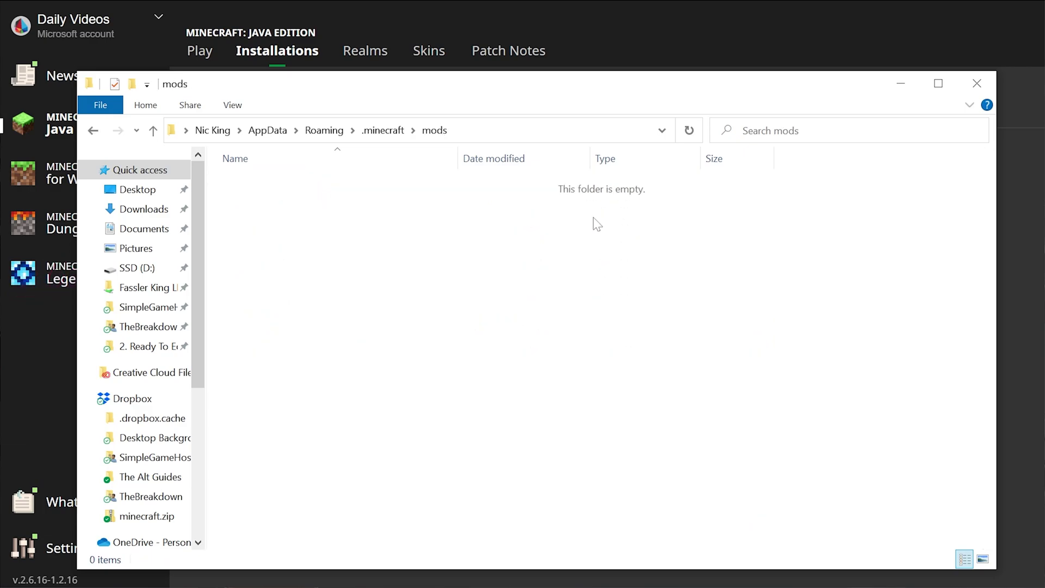
click(976, 87)
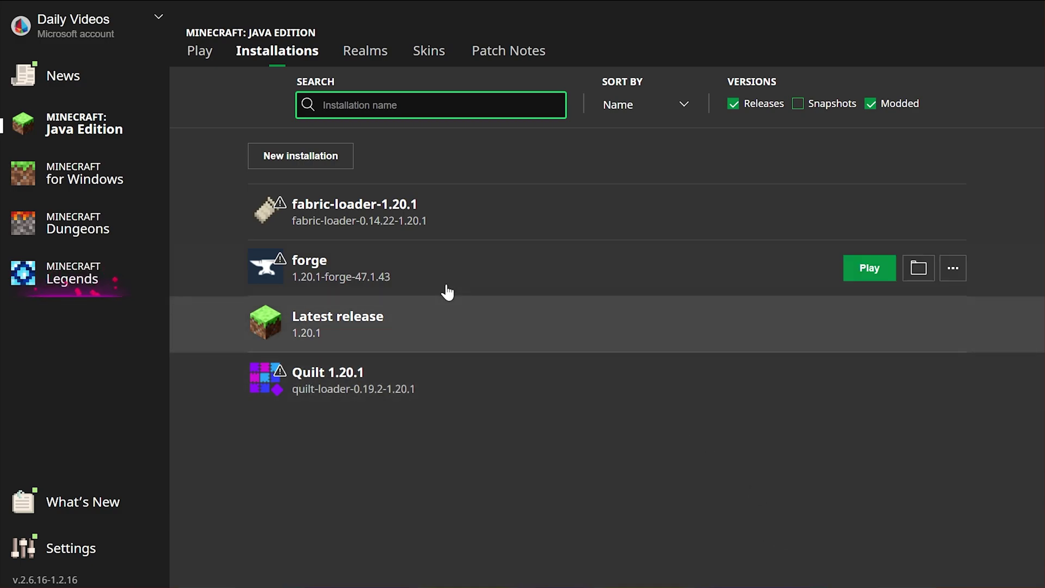
Step: Edit the forge installation and, while browsing for its game directory, create a folder named forge inside Roaming
click(953, 268)
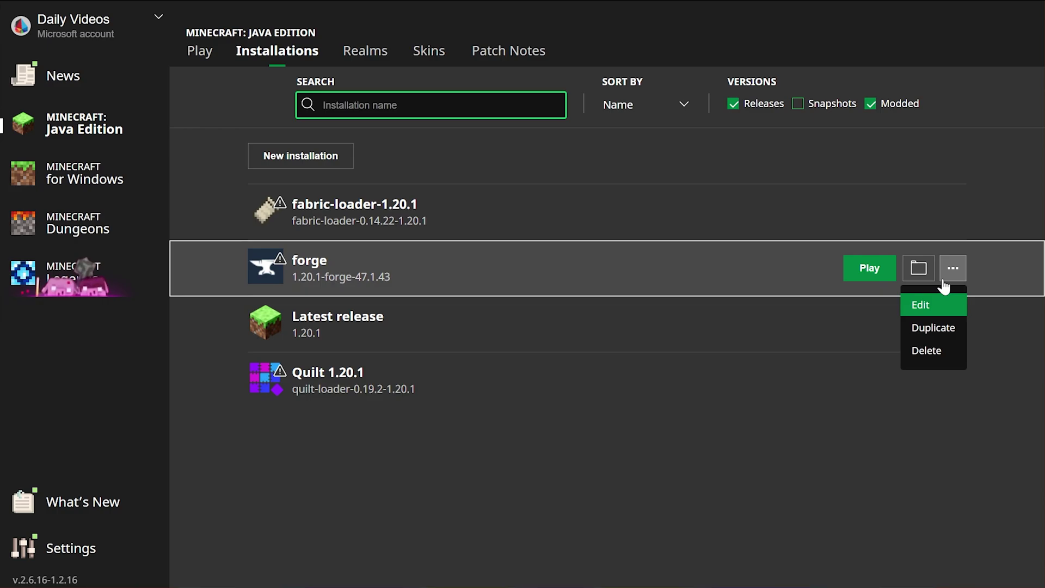
click(929, 315)
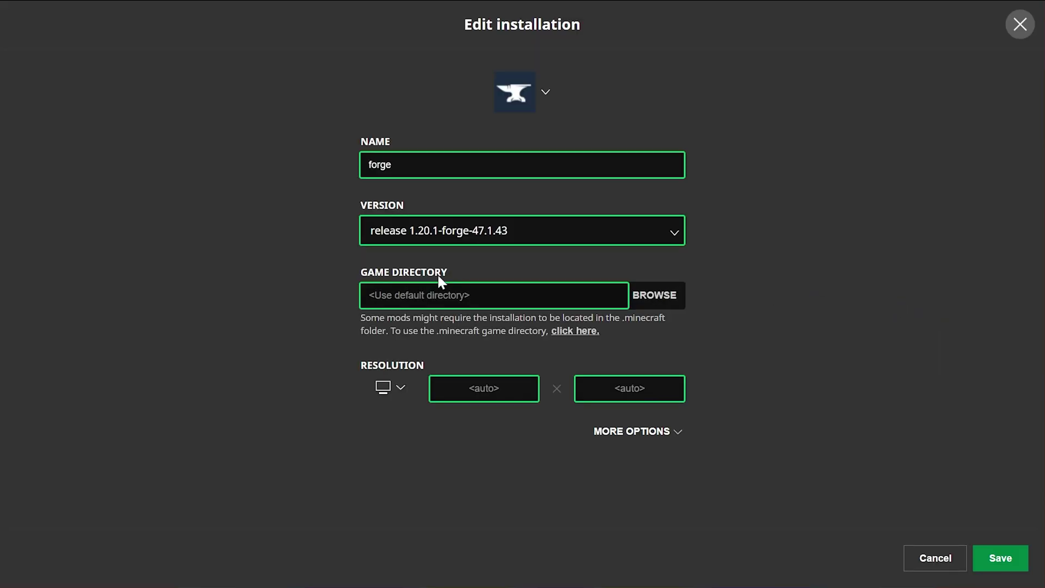
click(643, 300)
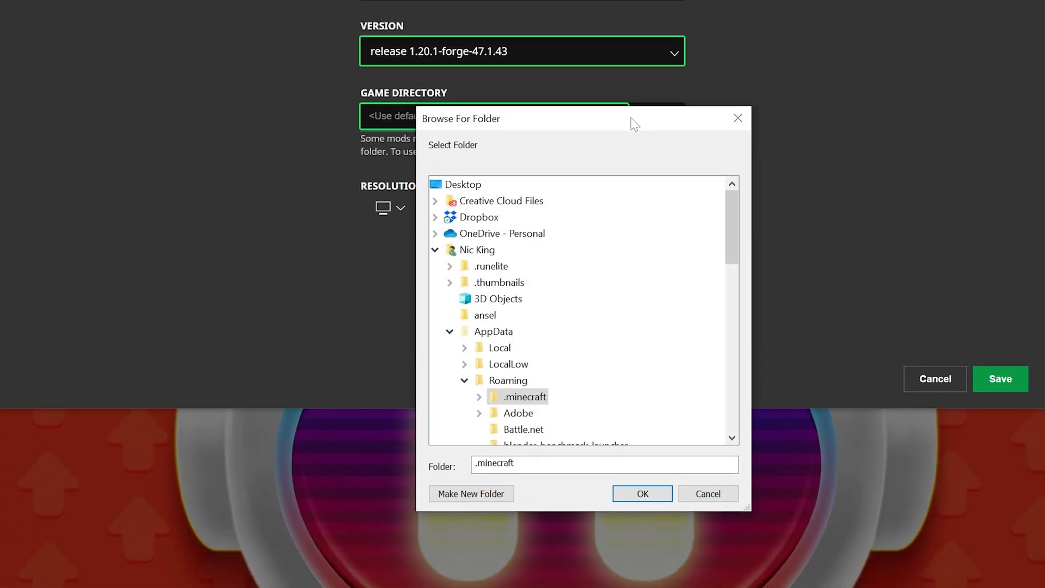
scroll(533, 262, down, 4)
scroll(541, 232, up, 1)
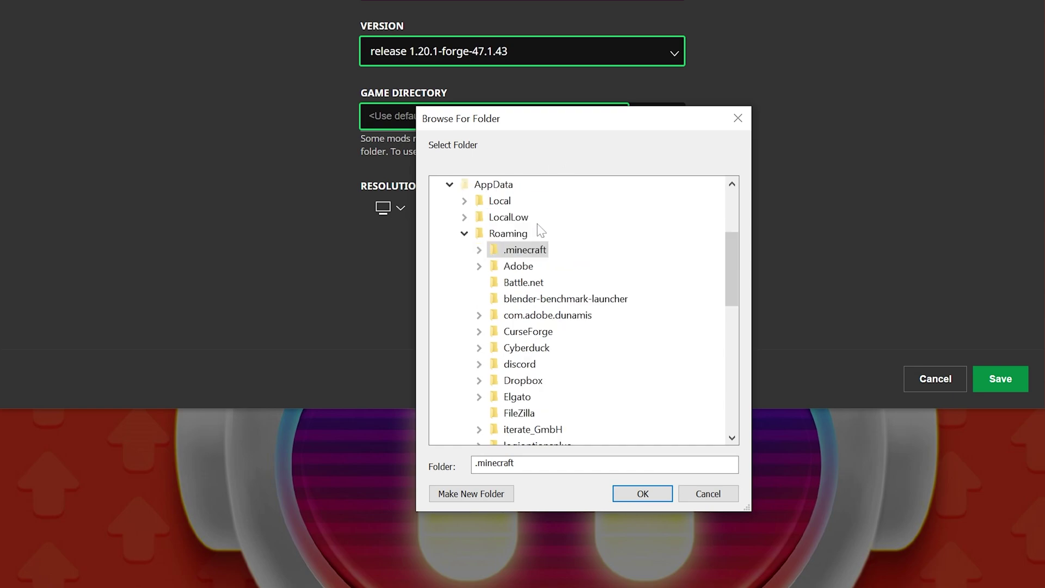
click(520, 233)
click(500, 497)
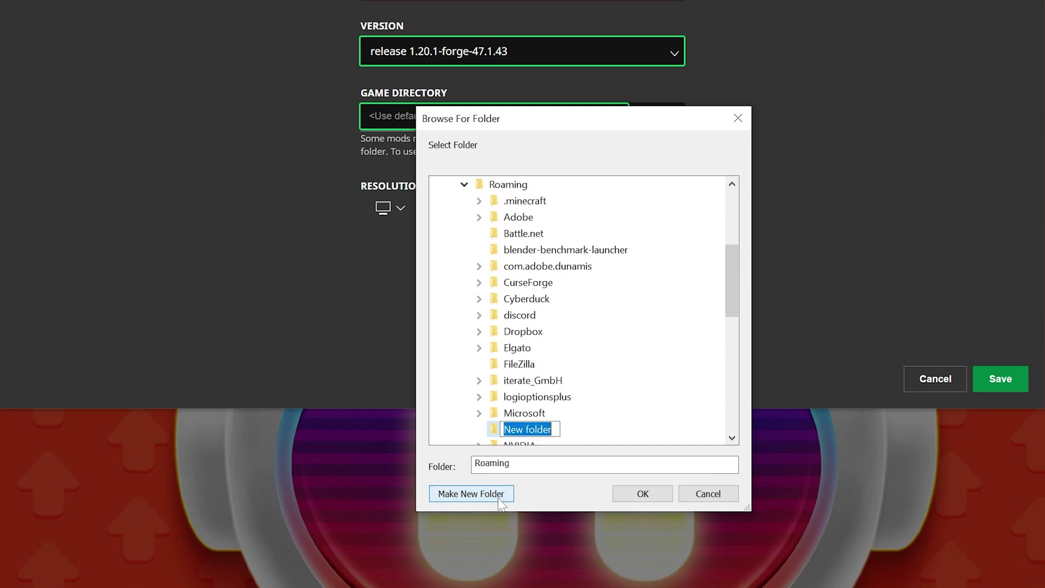
text(forge)
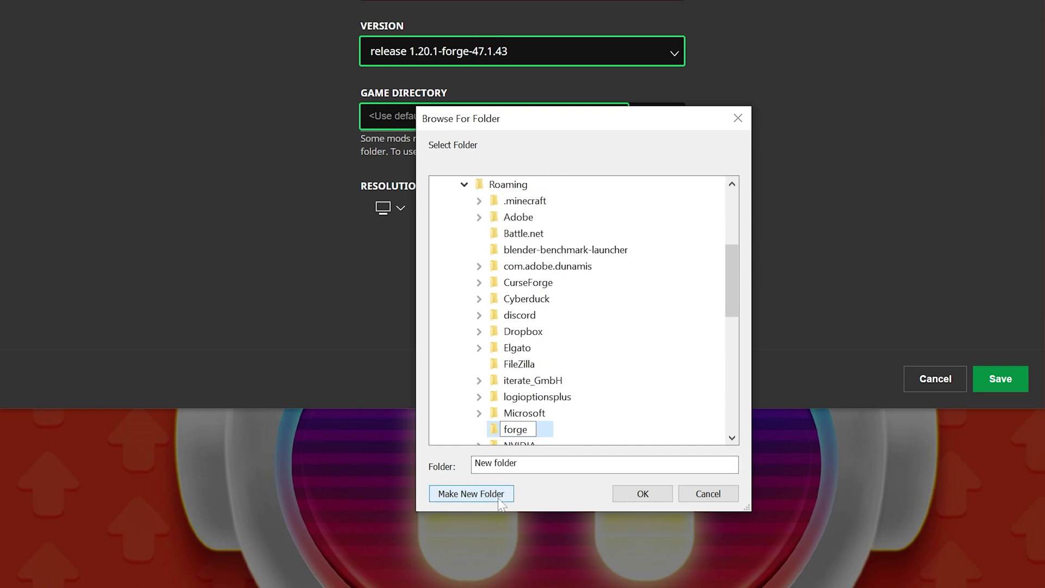
key(Return)
Step: Use the new forge folder as the installation's game directory and save the installation
click(665, 493)
scroll(599, 408, up, 3)
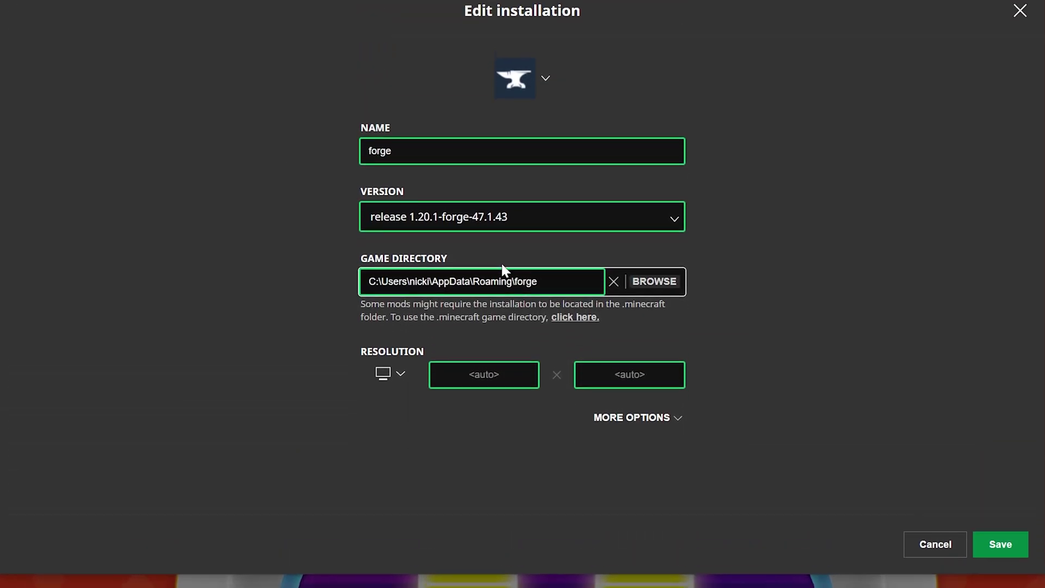
click(1007, 551)
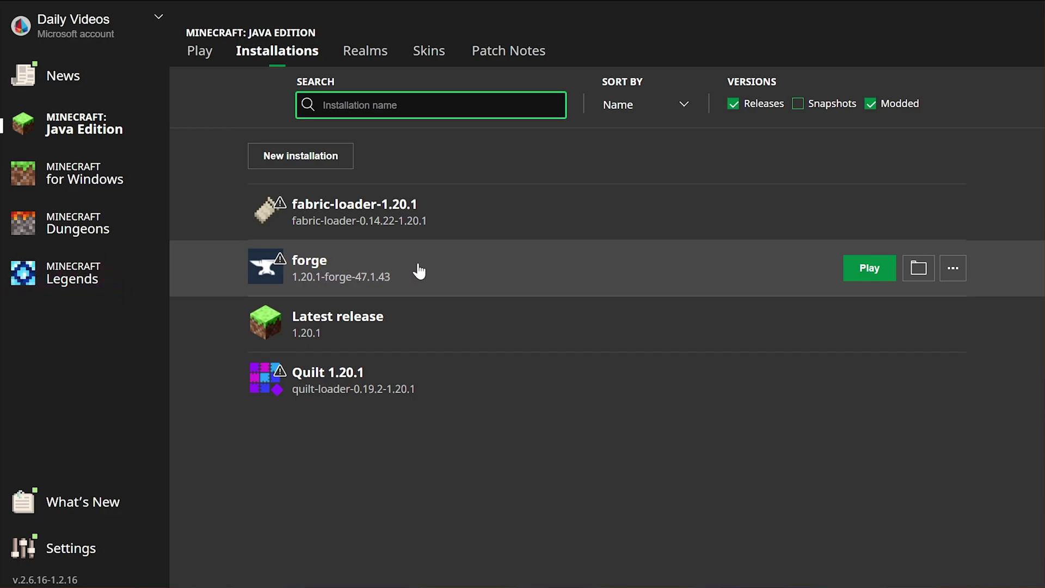
Step: Inspect the game folders of the forge and fabric-loader-1.20.1 installations, closing each one and the launcher when done
click(926, 270)
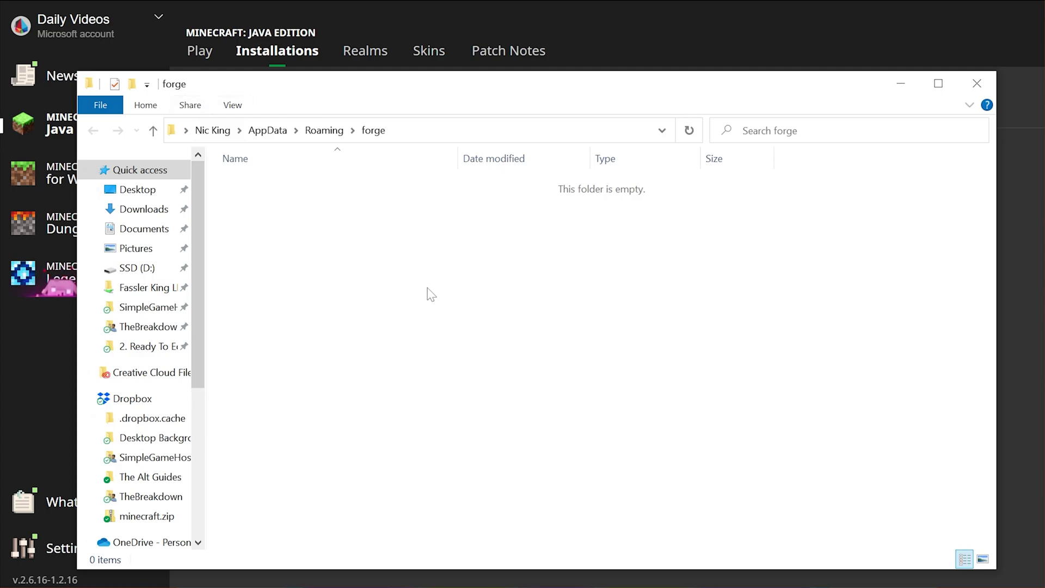
right_click(349, 257)
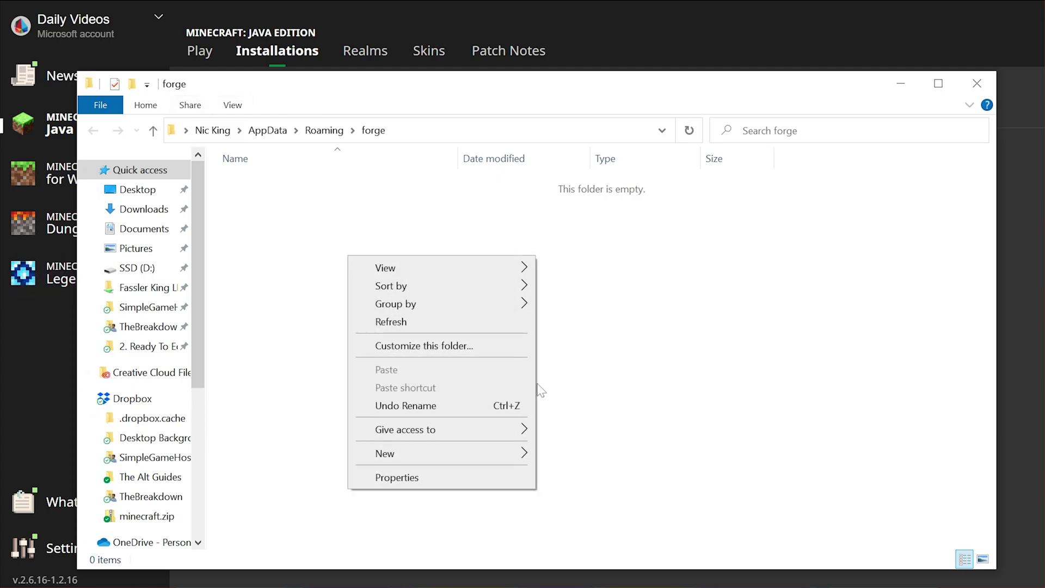
click(989, 86)
click(990, 83)
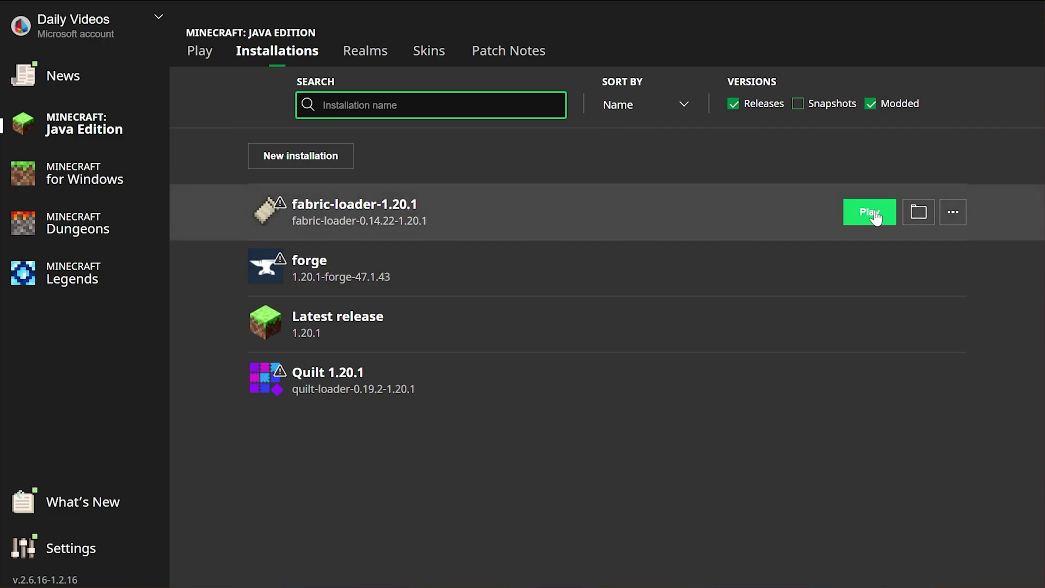
click(914, 216)
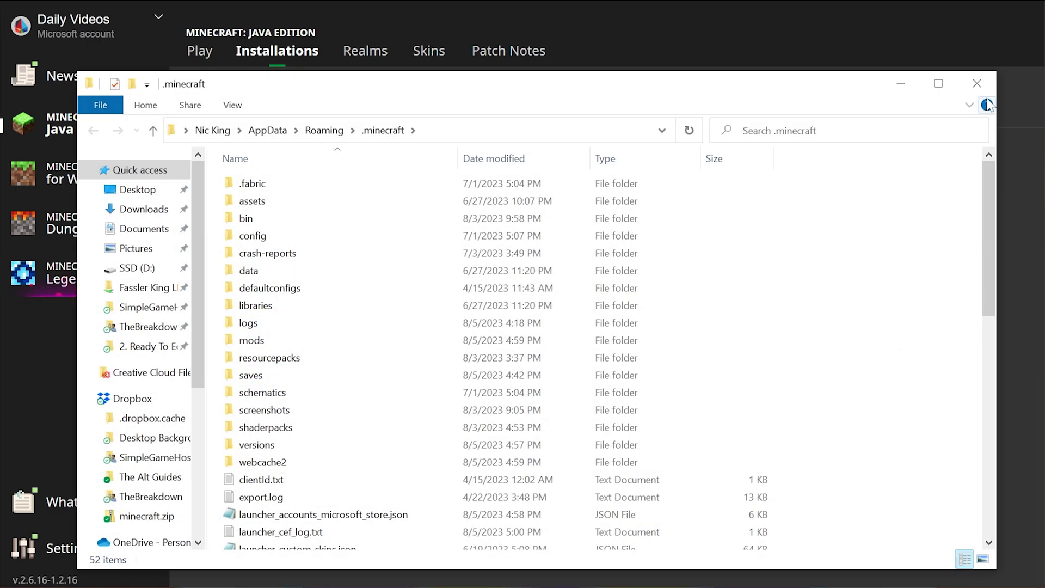
click(978, 83)
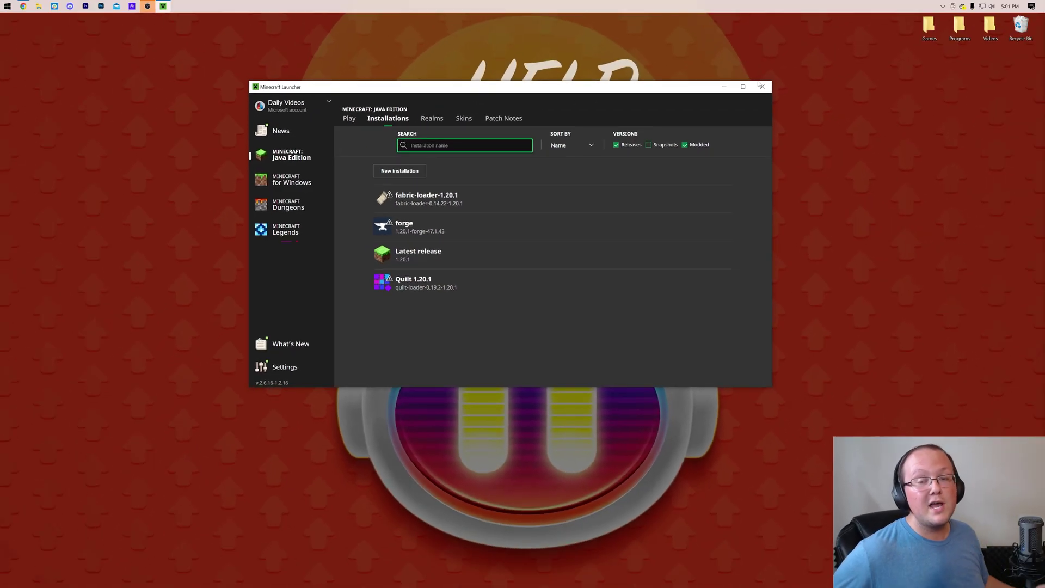
click(762, 87)
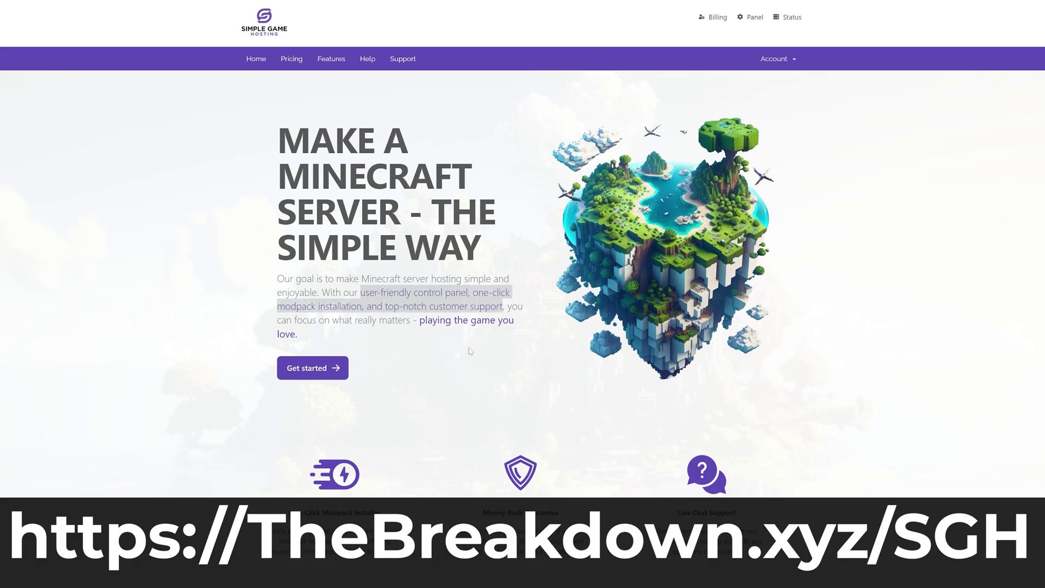
Step: Switch to SimpleGameHosting, choose version DawnCraft - 1.27_hf for the DawnCraft modpack, and start its installation
scroll(327, 348, down, 5)
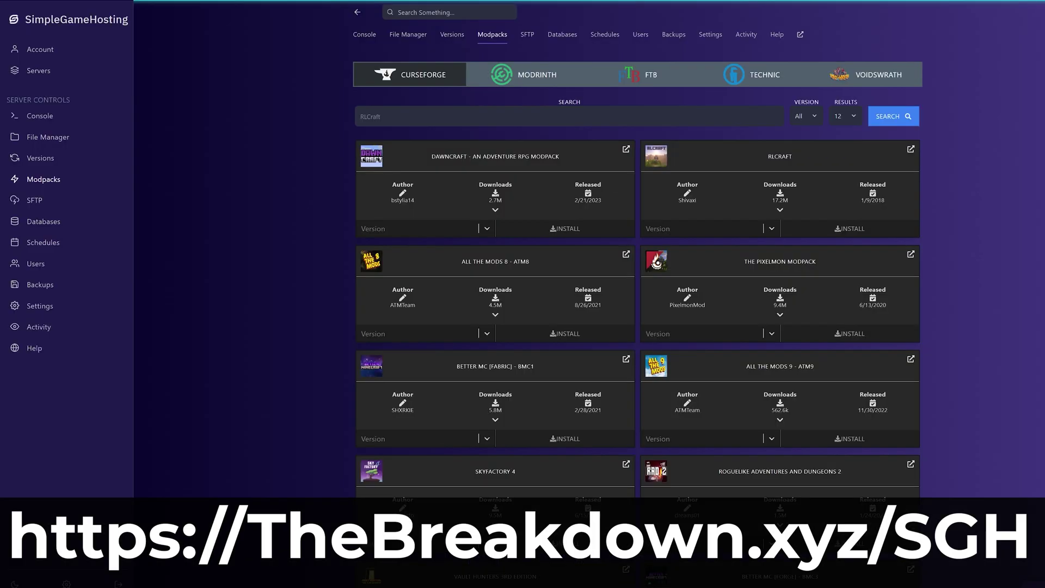
click(407, 230)
click(418, 355)
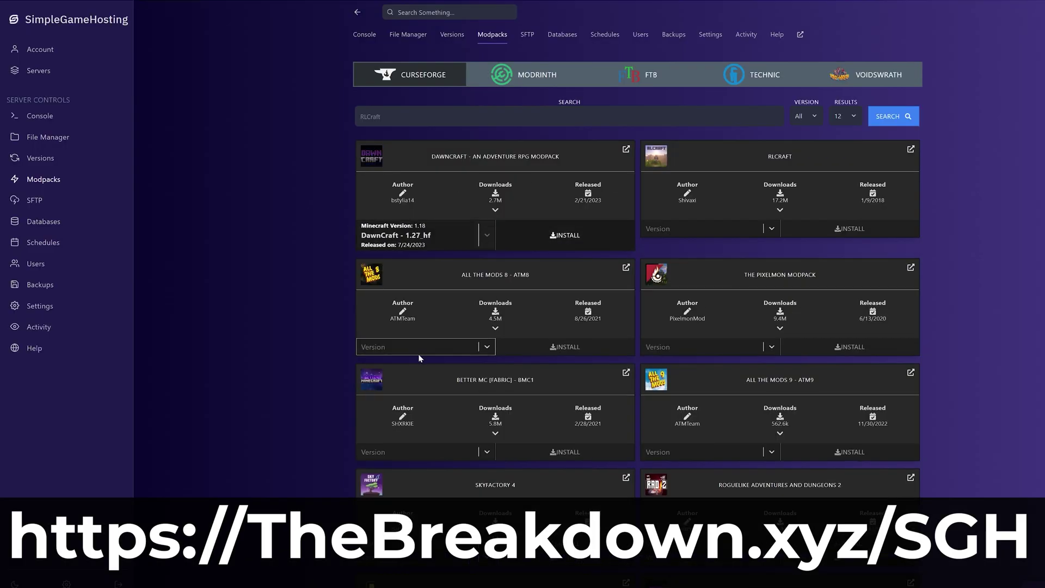
click(539, 237)
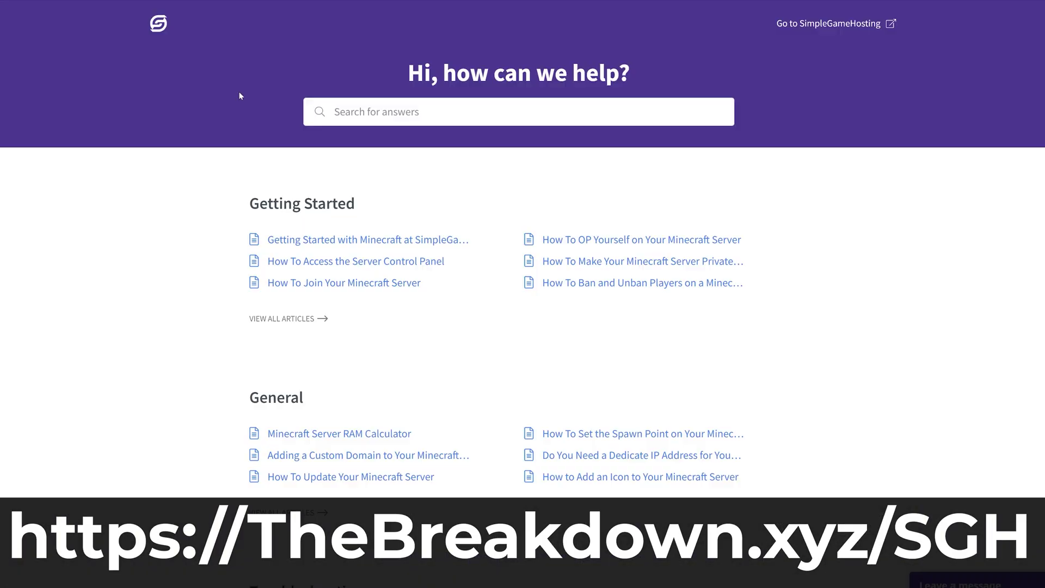
Step: Open the help article on setting up modpacks on a Minecraft server and read its RAM guide and installation steps
scroll(234, 93, down, 10)
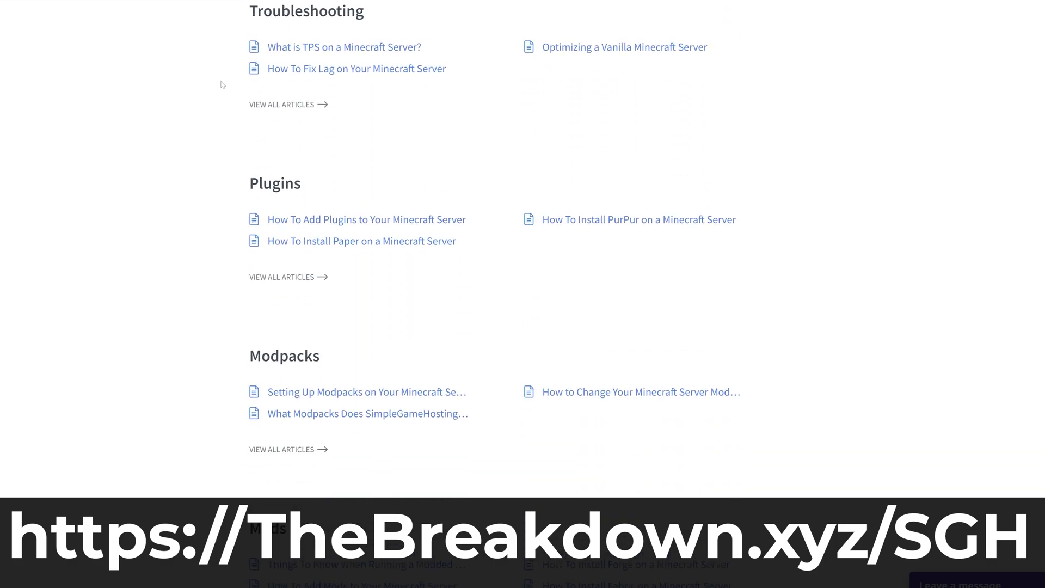
click(429, 392)
scroll(117, 303, down, 5)
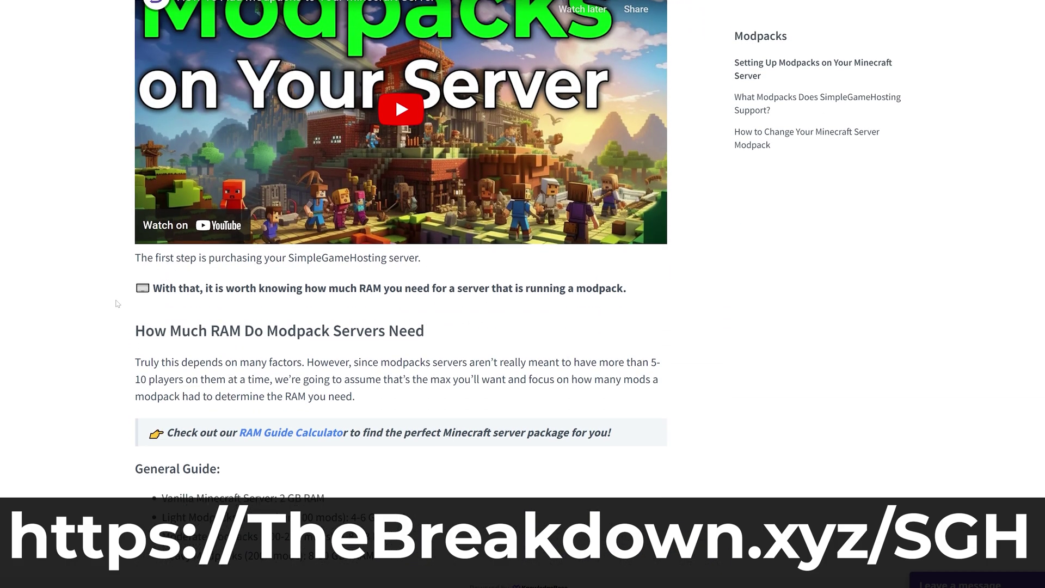
scroll(116, 303, down, 6)
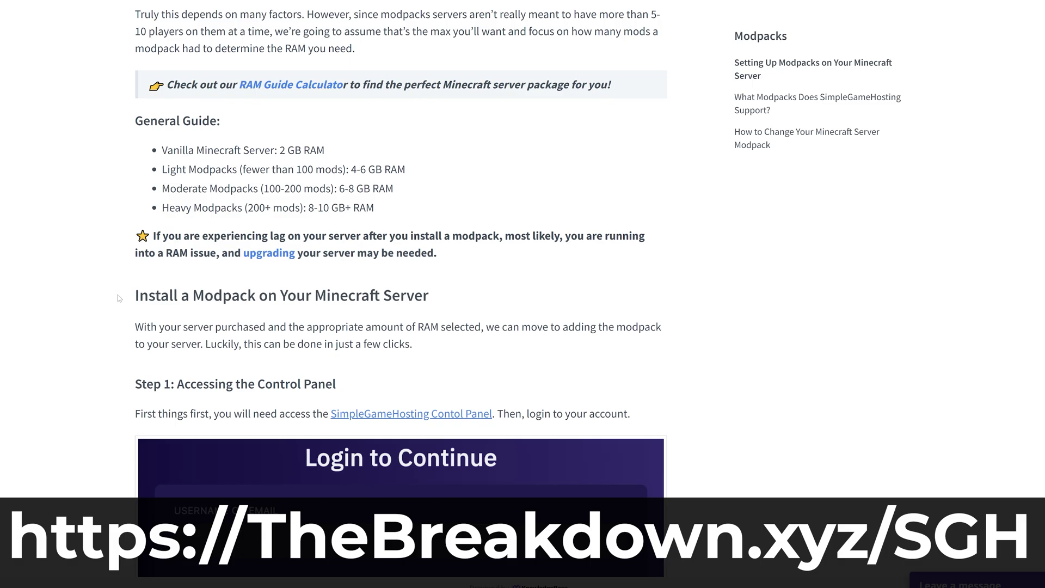
scroll(119, 298, down, 7)
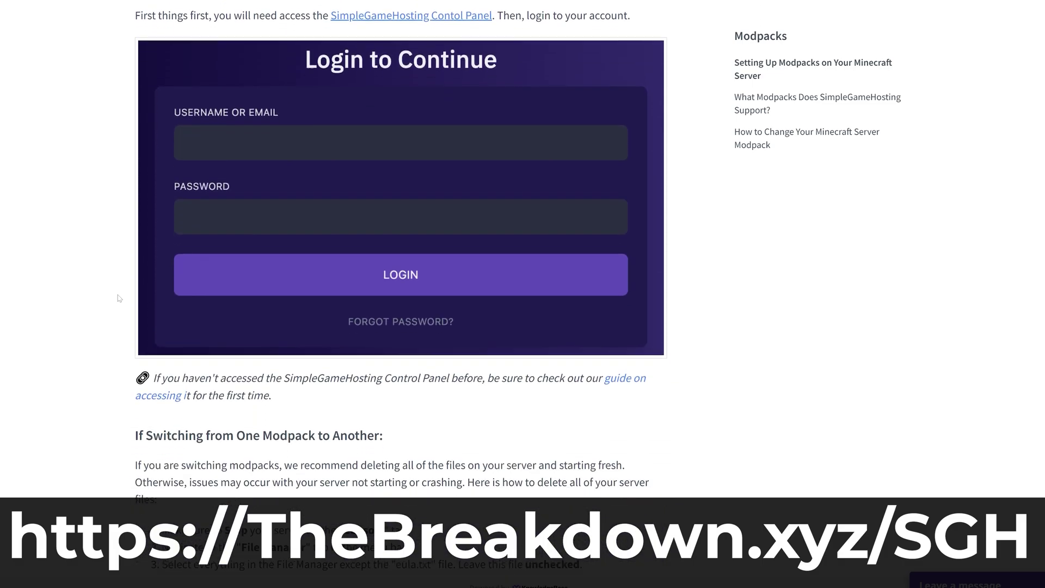
scroll(119, 298, down, 2)
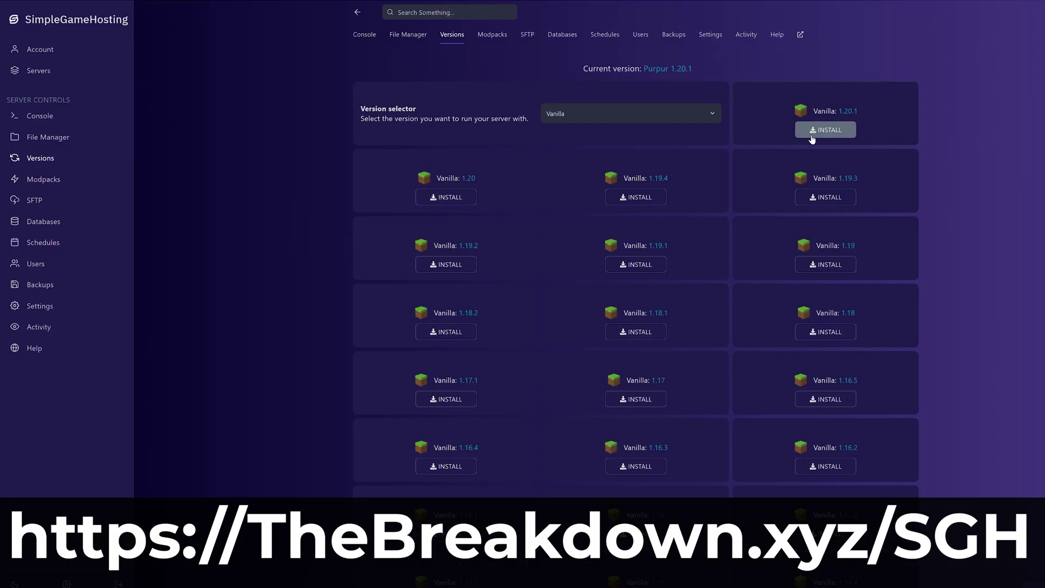
Step: Request and cancel the Vanilla 1.20.1 installation, and set the server's version selector to Purpur
click(826, 129)
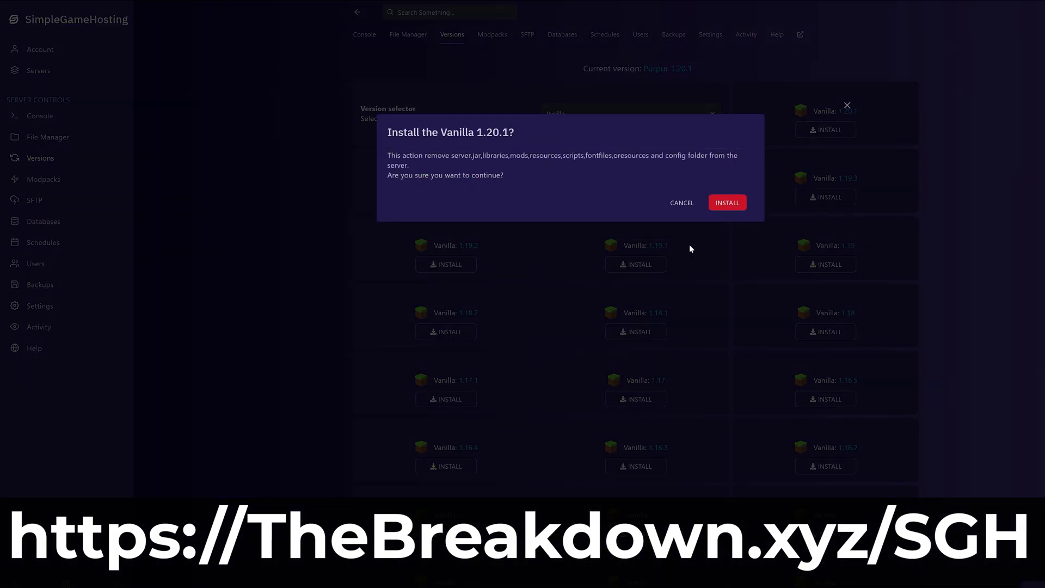
click(681, 205)
click(615, 116)
click(598, 163)
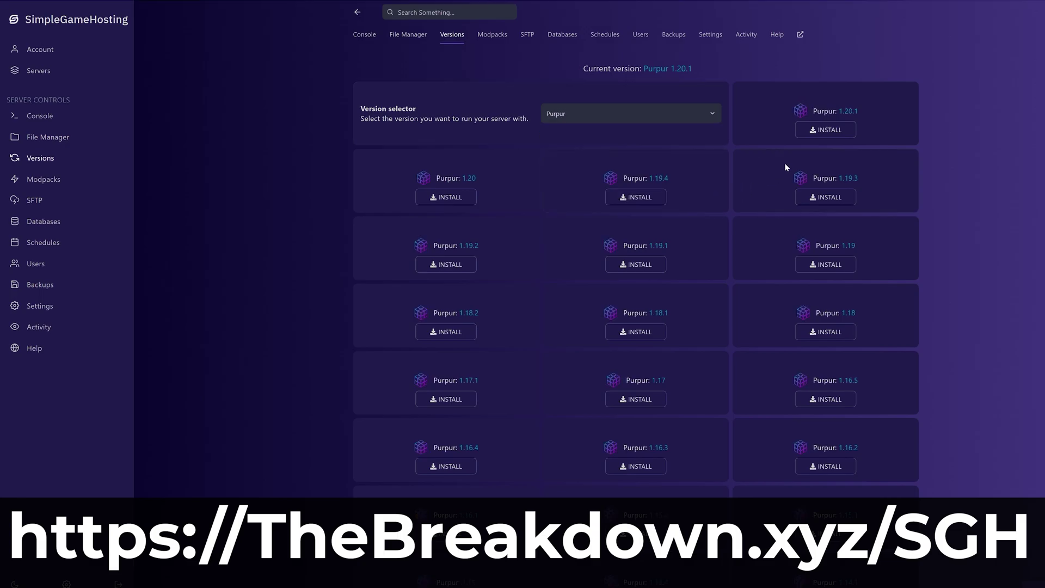
Step: Request the installation of Purpur 1.20.1 on the server
click(831, 132)
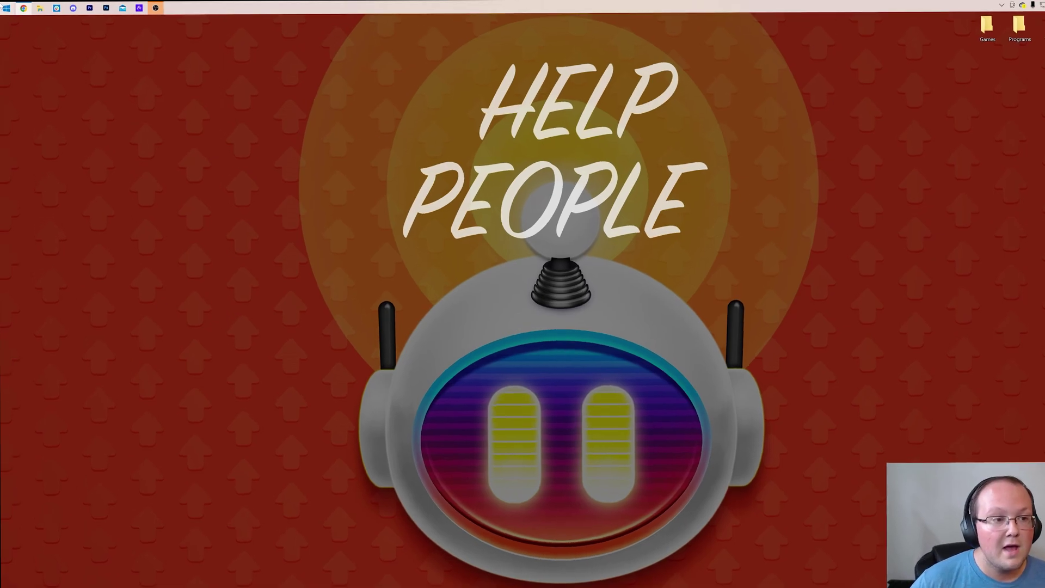
Step: Open the Roaming application data folder by running %appdata% from the Windows Run dialog
click(6, 7)
text(run)
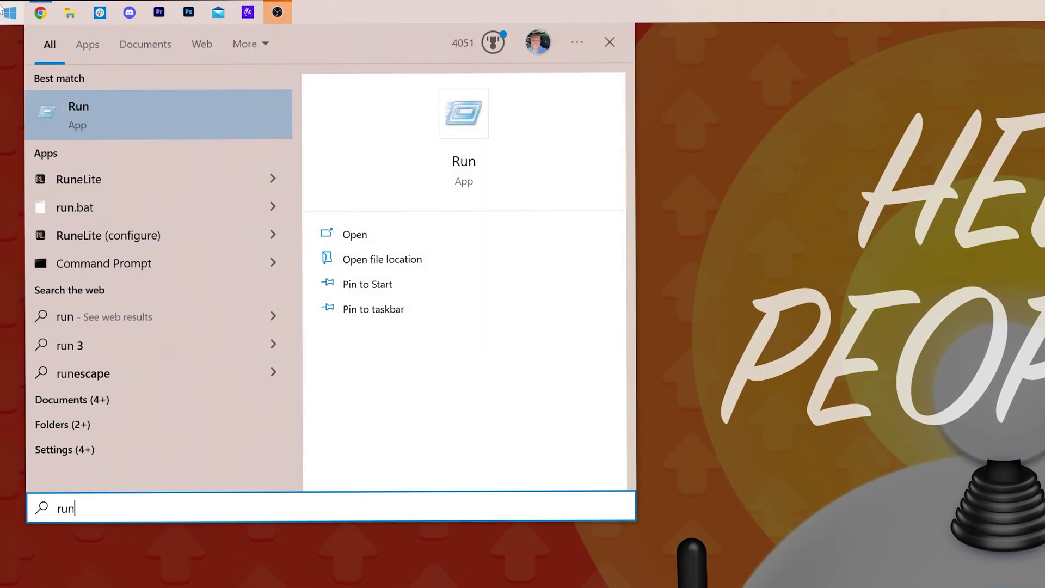
click(131, 103)
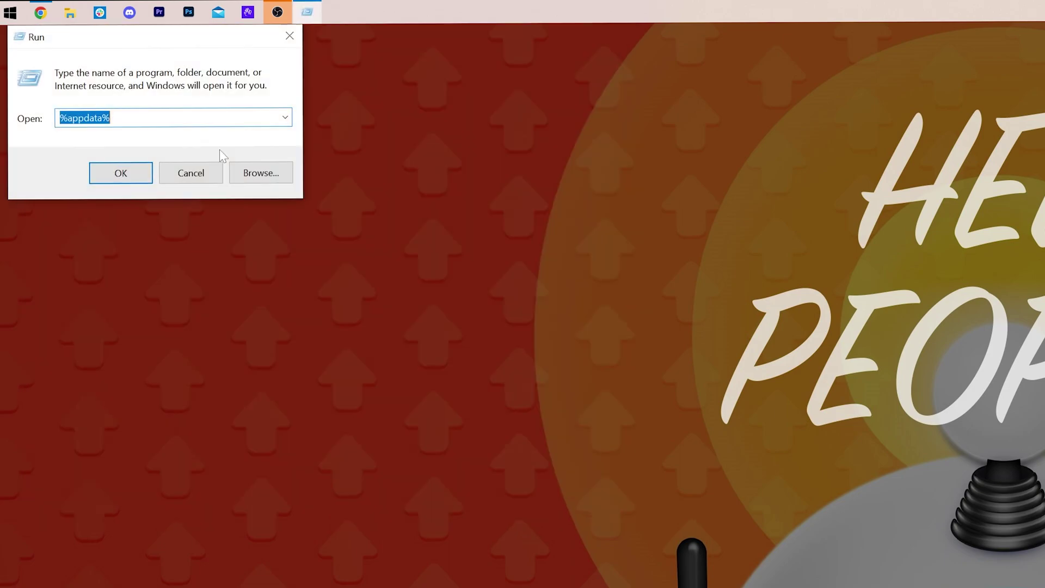
click(166, 124)
key(ctrl+a)
text(%)
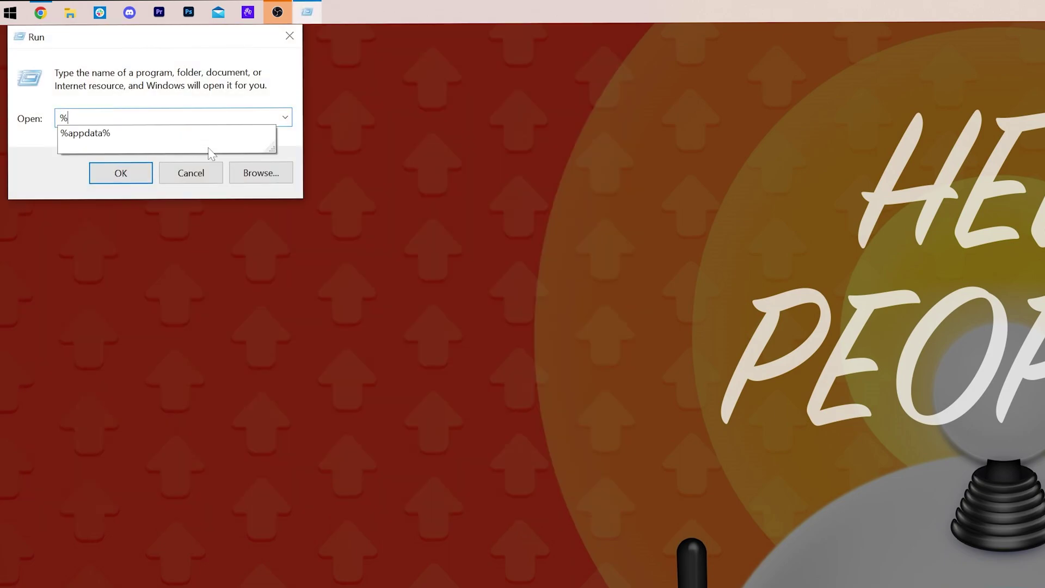
text(appdata)
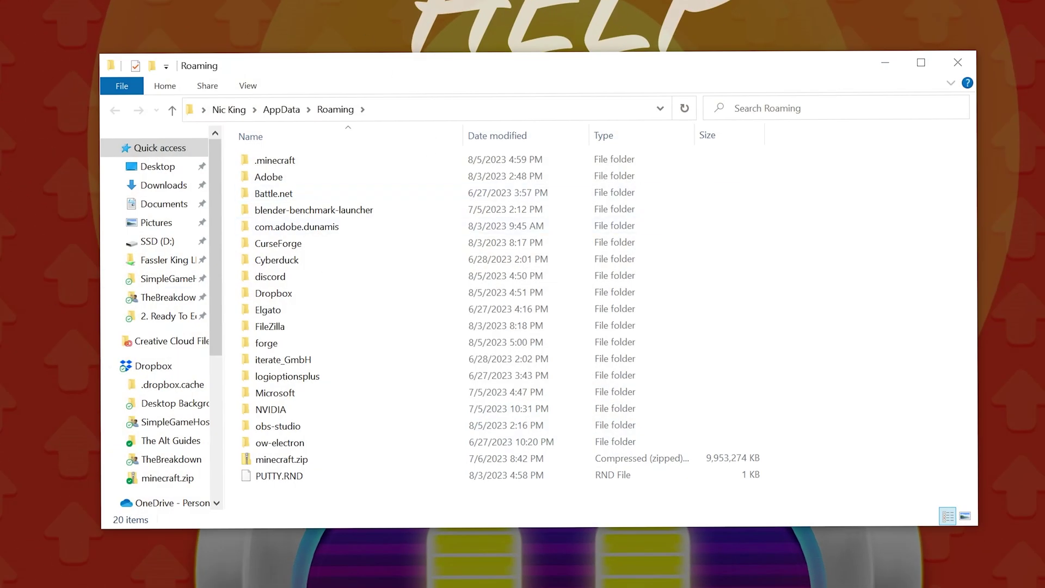
Step: Open the .minecraft folder and inspect its mods subfolder, returning to .minecraft when done
double_click(292, 161)
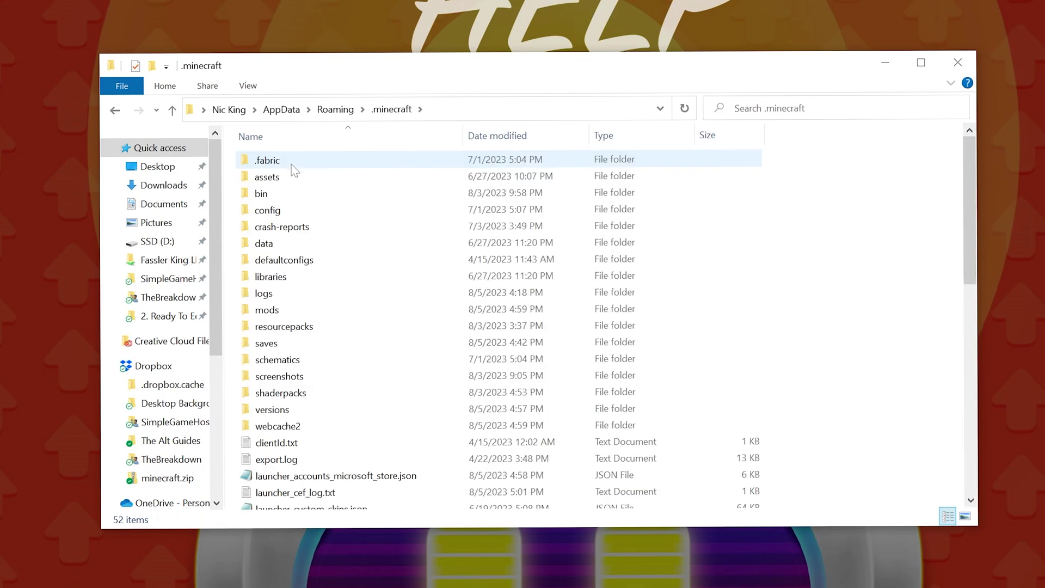
double_click(290, 308)
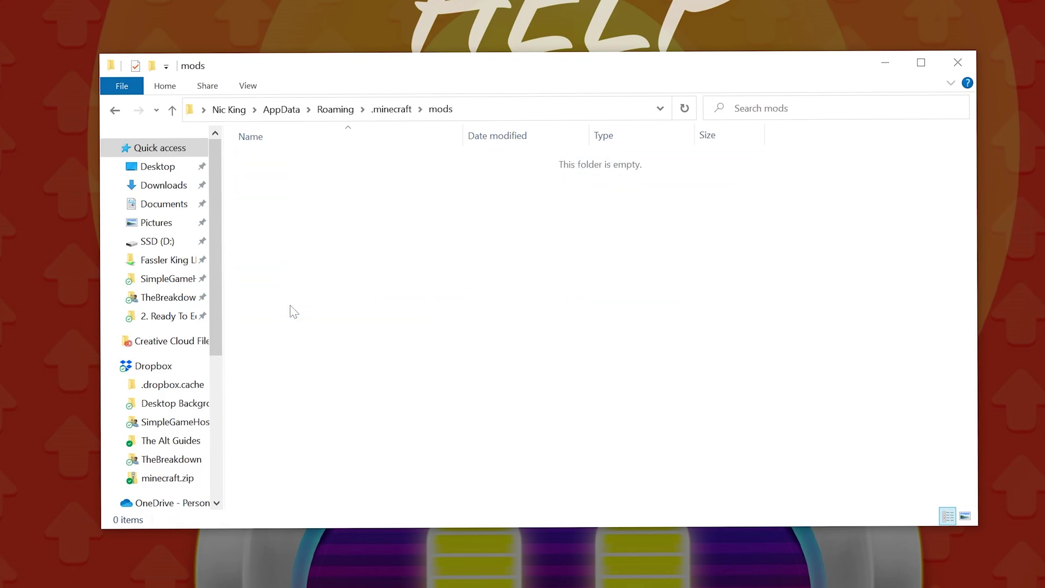
key(alt+Left)
mouse_move(287, 309)
mouse_down()
mouse_move(316, 333)
mouse_move(282, 311)
mouse_up()
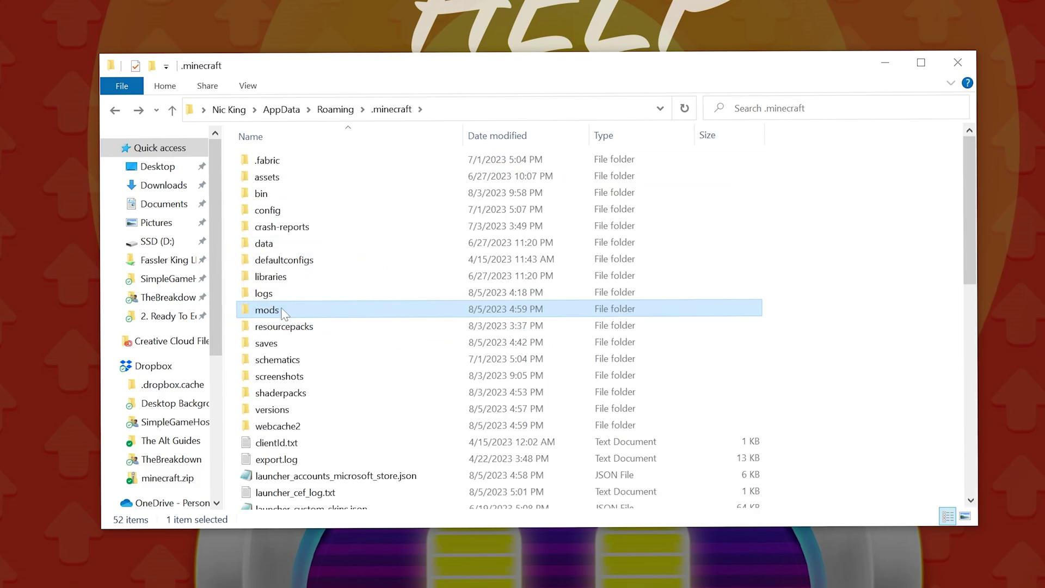
double_click(282, 310)
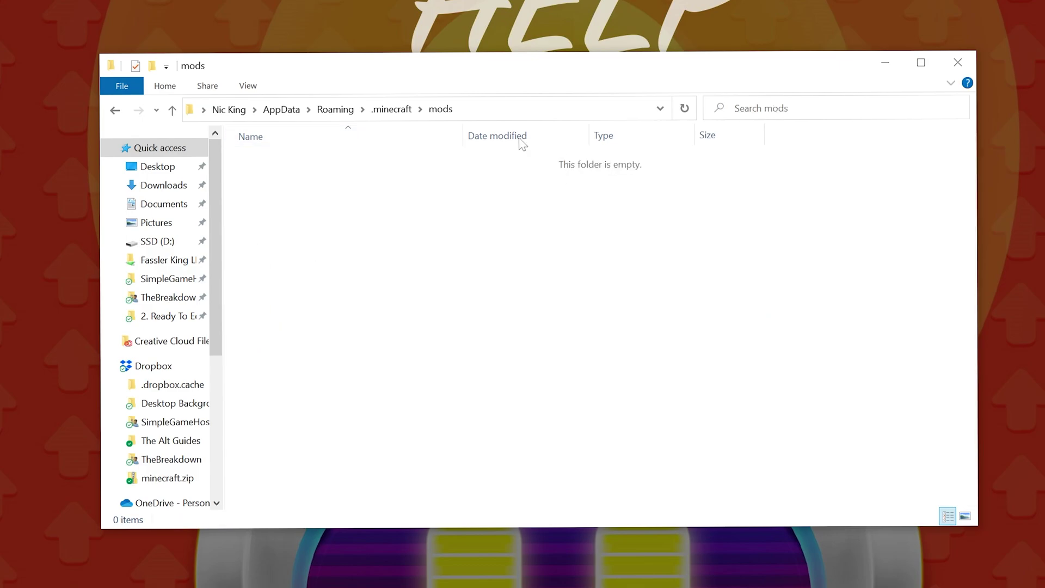
key(alt+Left)
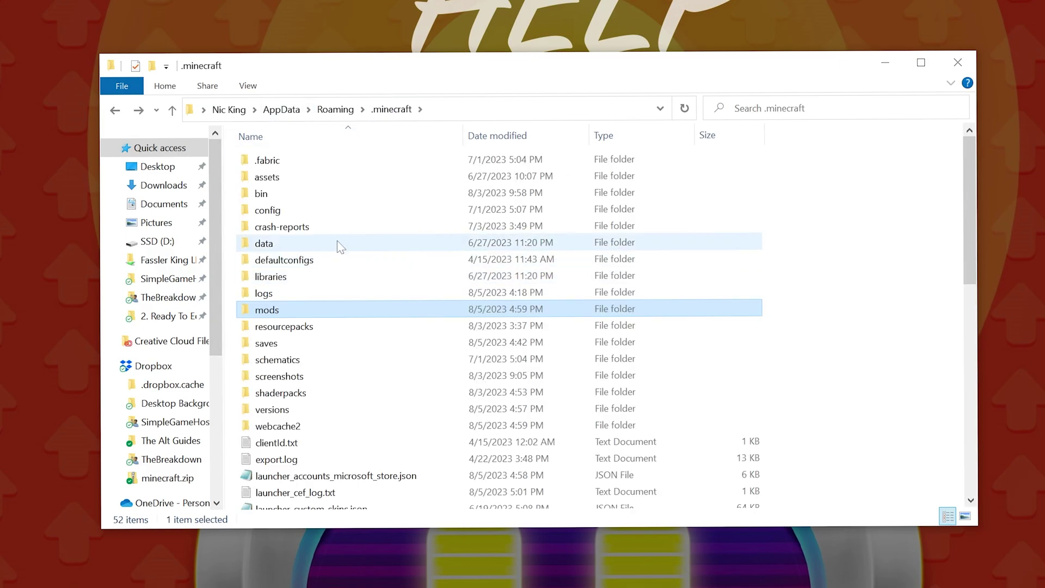
Step: Go back to the Roaming folder and inspect the contents of the forge folder, returning to Roaming when done
key(alt+Left)
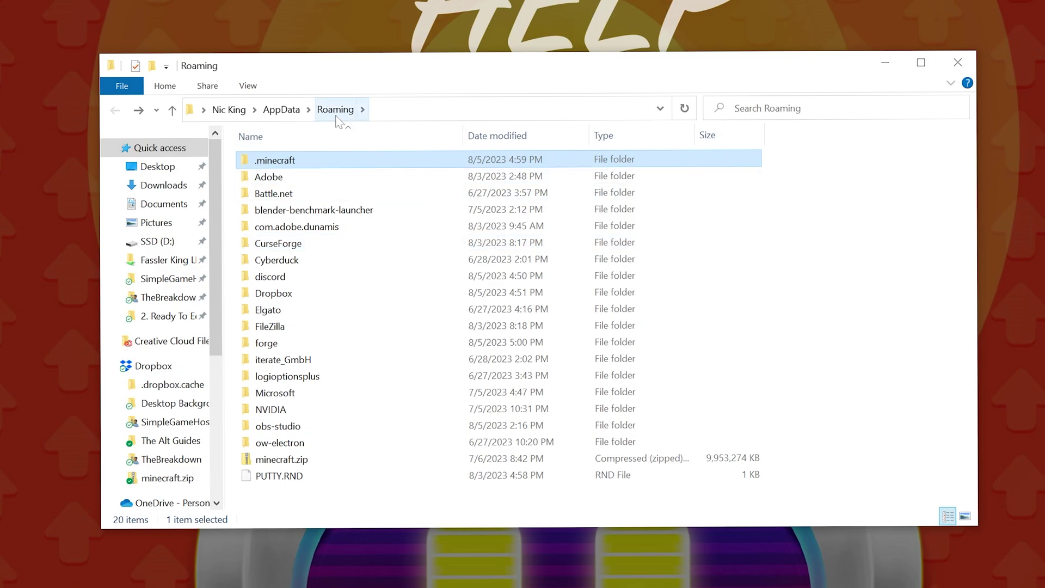
double_click(334, 338)
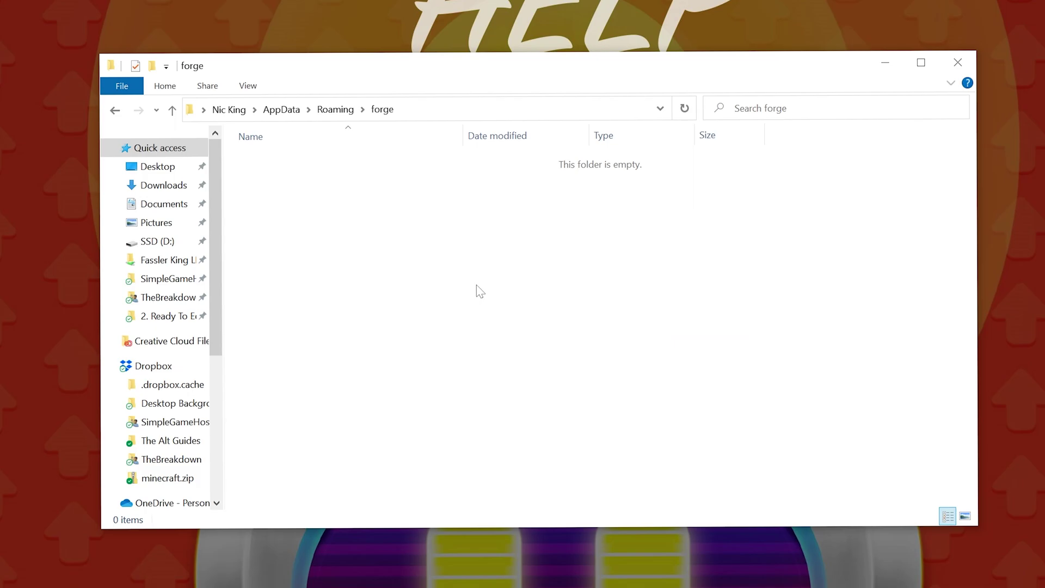
key(alt+Left)
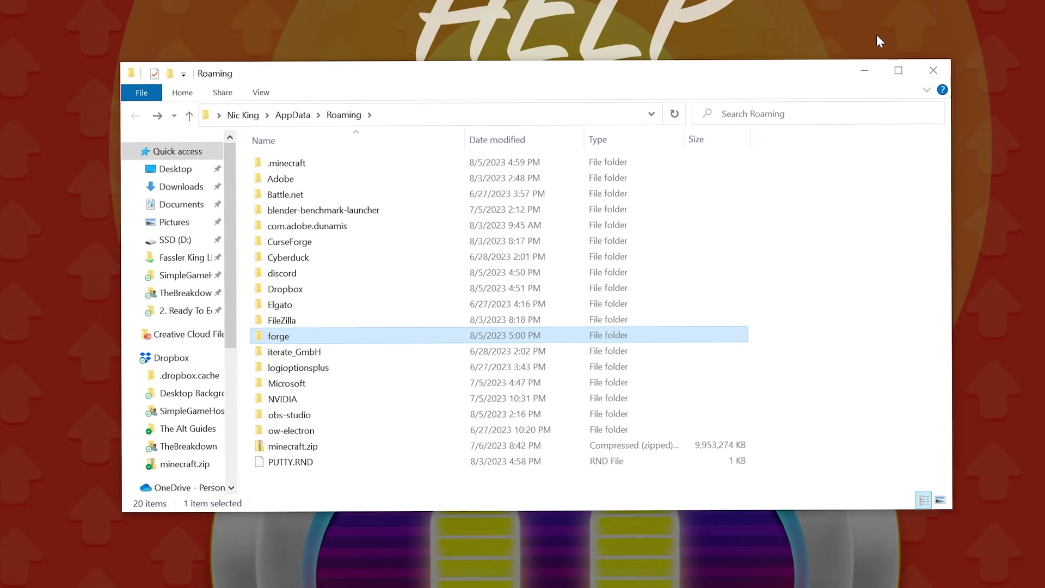